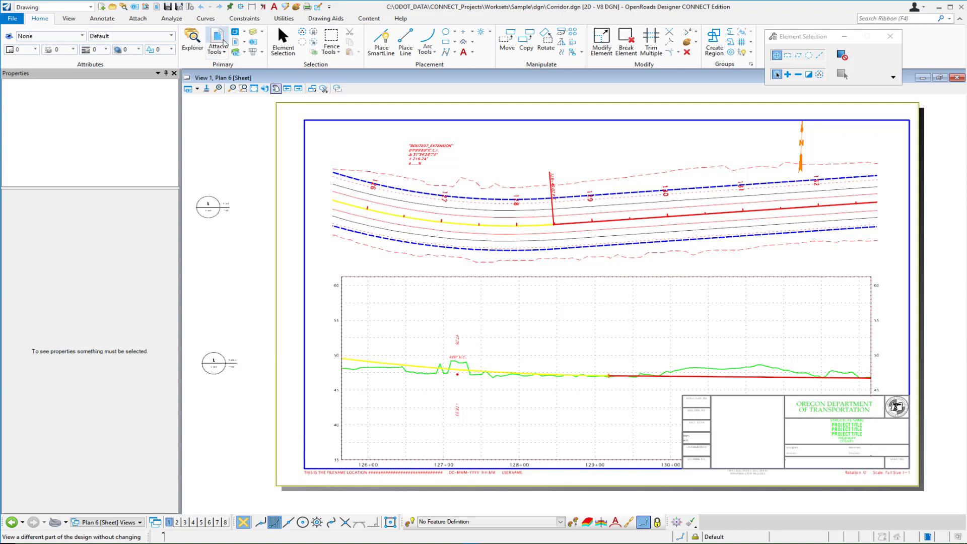
- Open the References dialog and select the Profile 5 attachment on the Plan 6 sheet
click(223, 42)
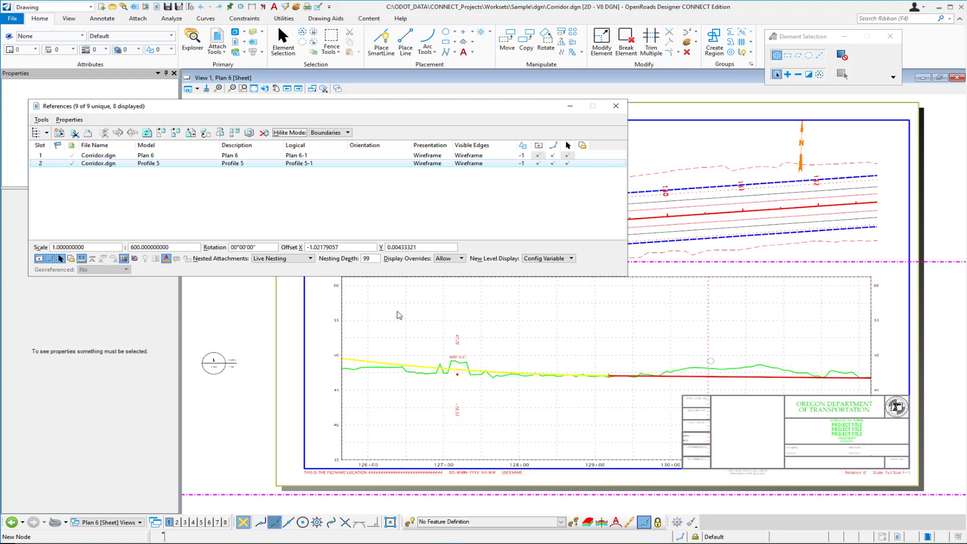
click(127, 156)
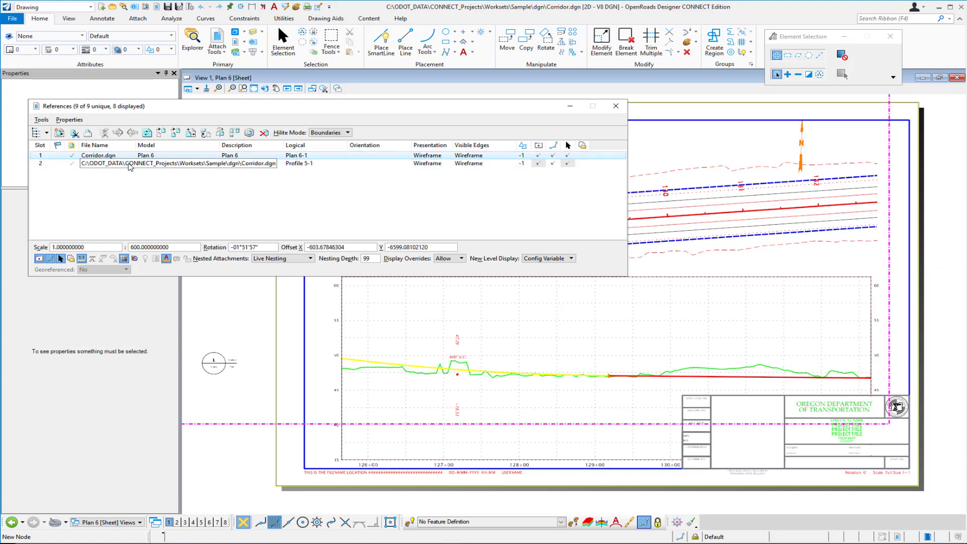
click(129, 163)
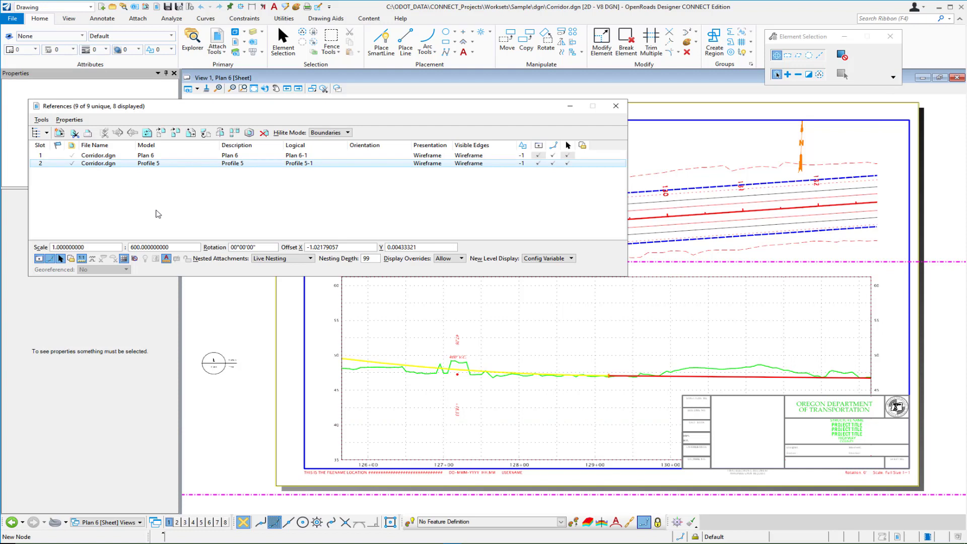
- Show the Priority column and set Profile 5's priority to -1
right_click(503, 146)
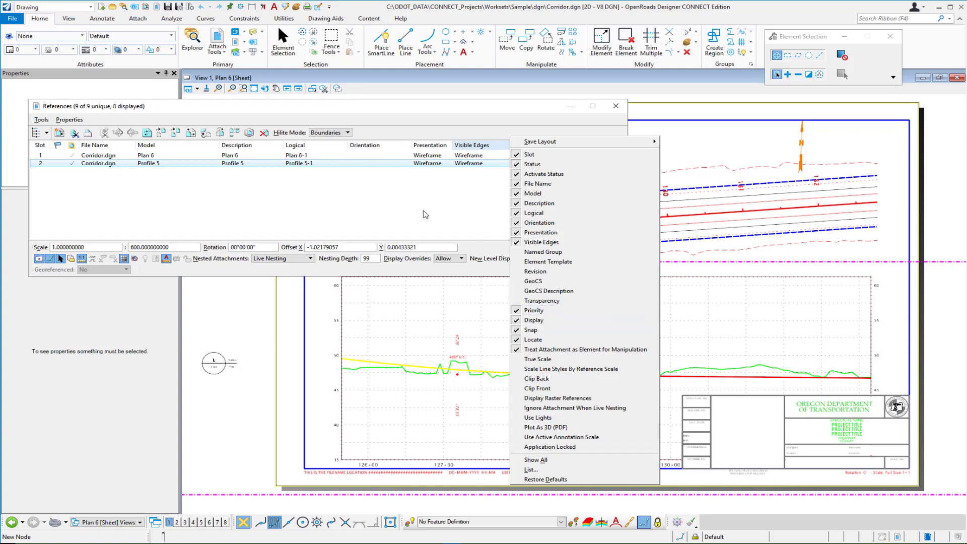
click(526, 175)
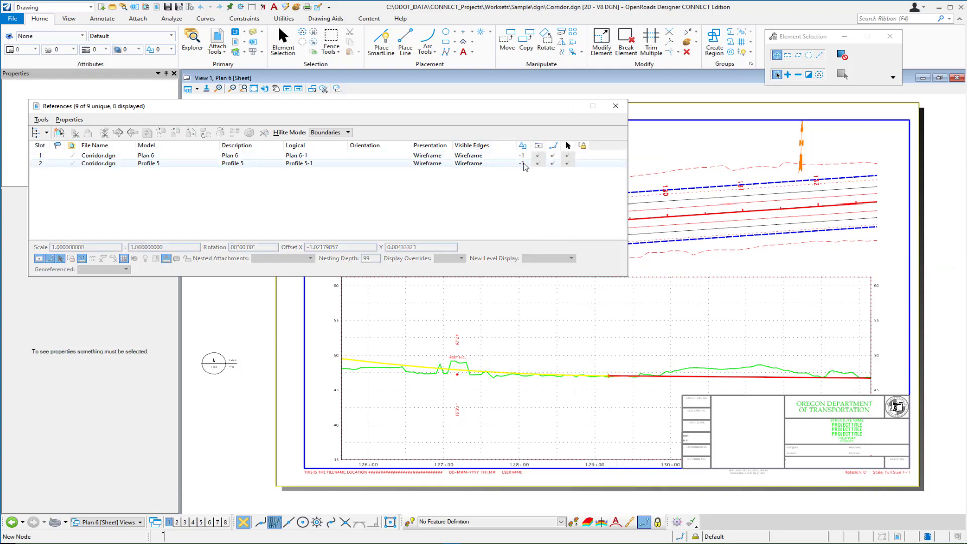
click(526, 166)
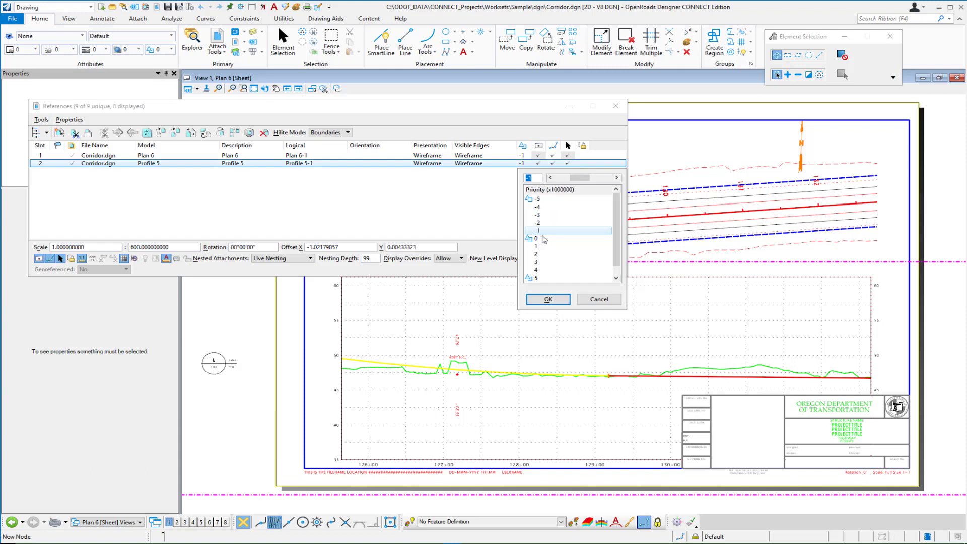
double_click(539, 245)
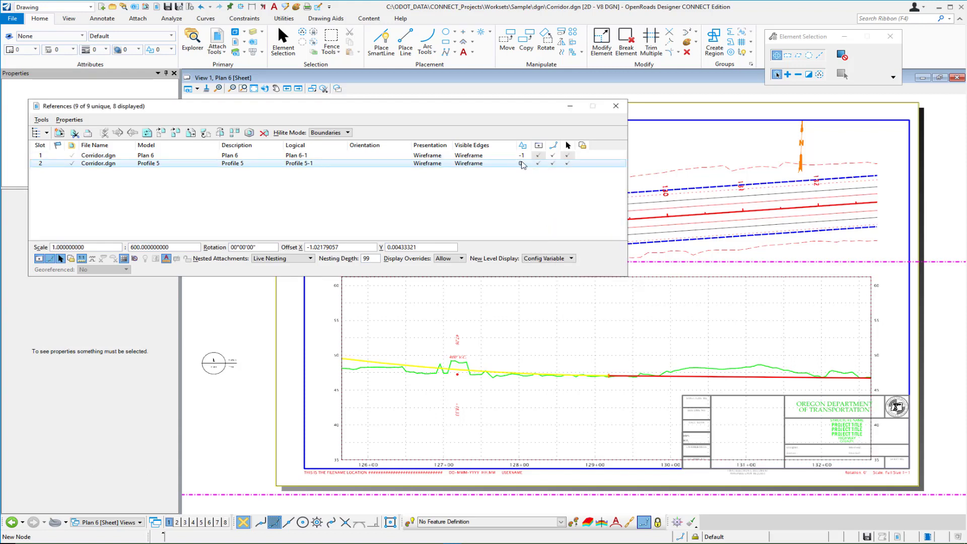
click(522, 165)
double_click(537, 230)
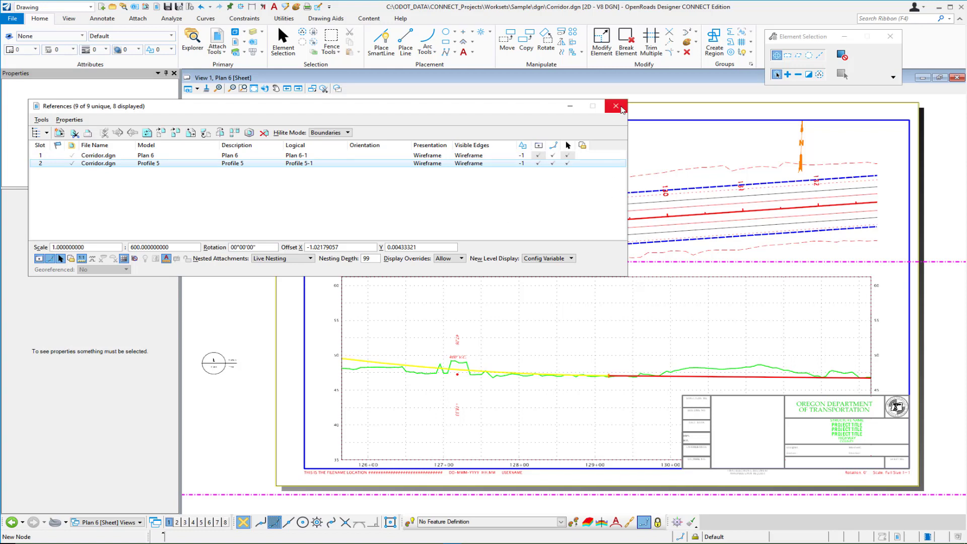
- Close the References dialog and select the title block's mask shape
click(615, 105)
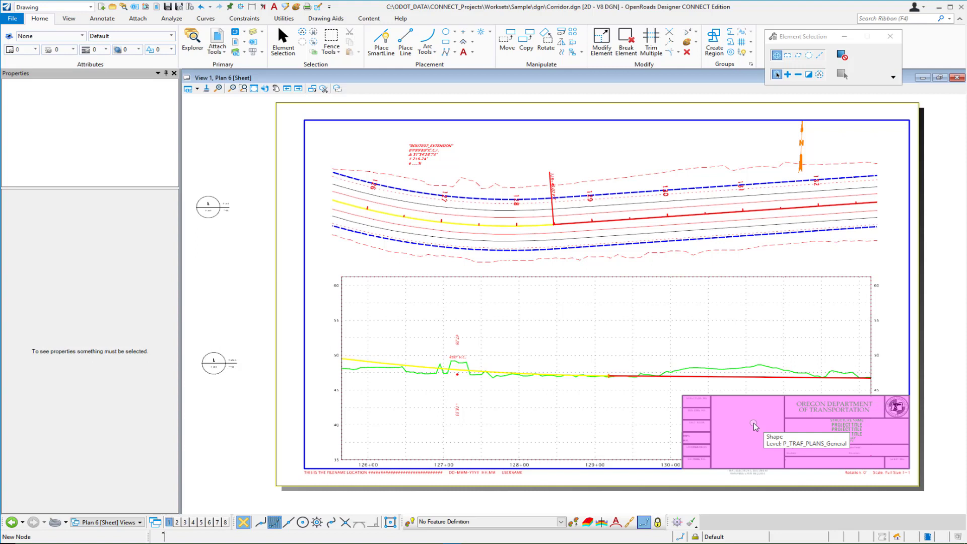
click(885, 391)
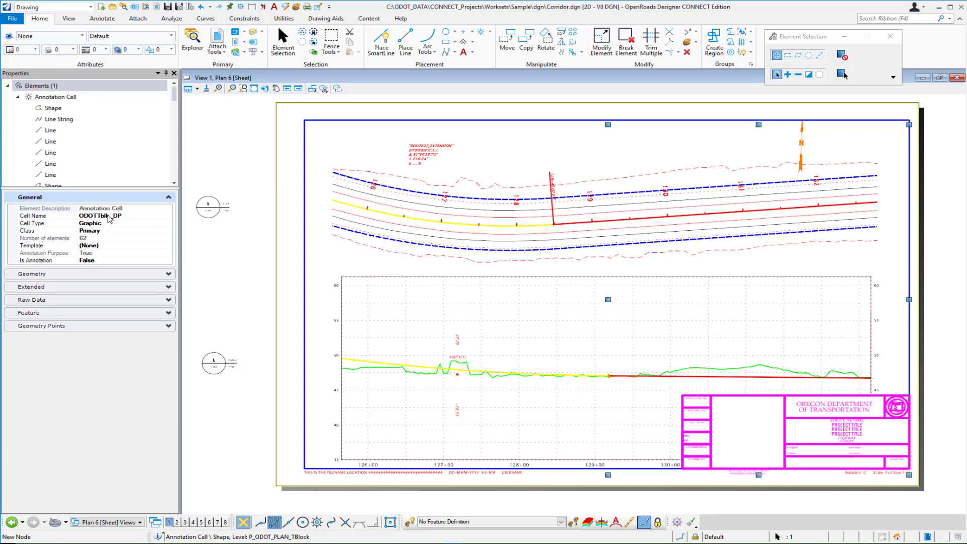
click(747, 430)
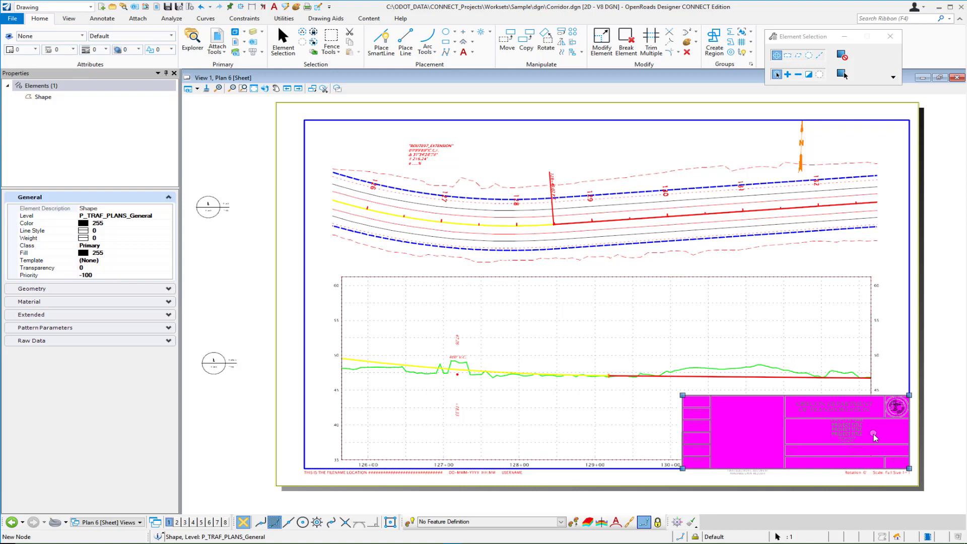
mouse_move(758, 418)
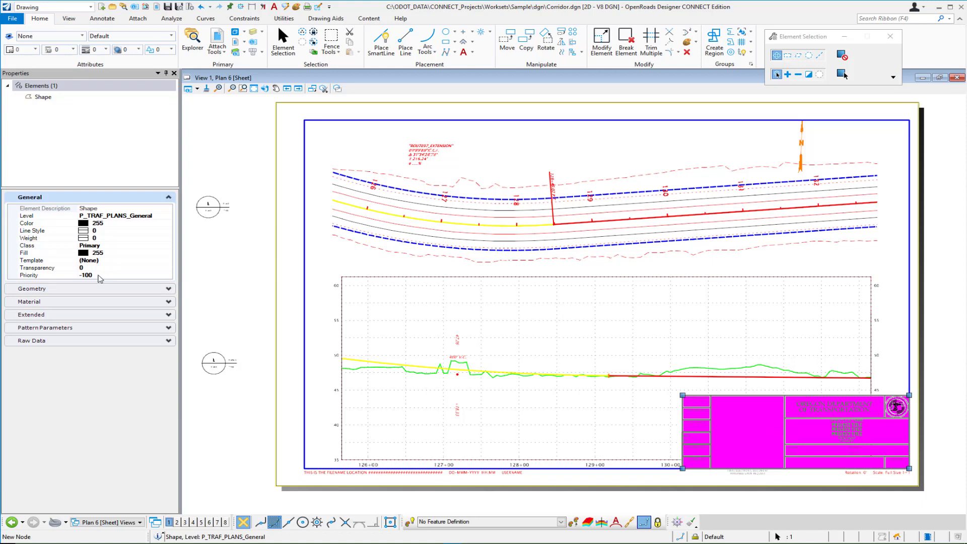
mouse_move(745, 445)
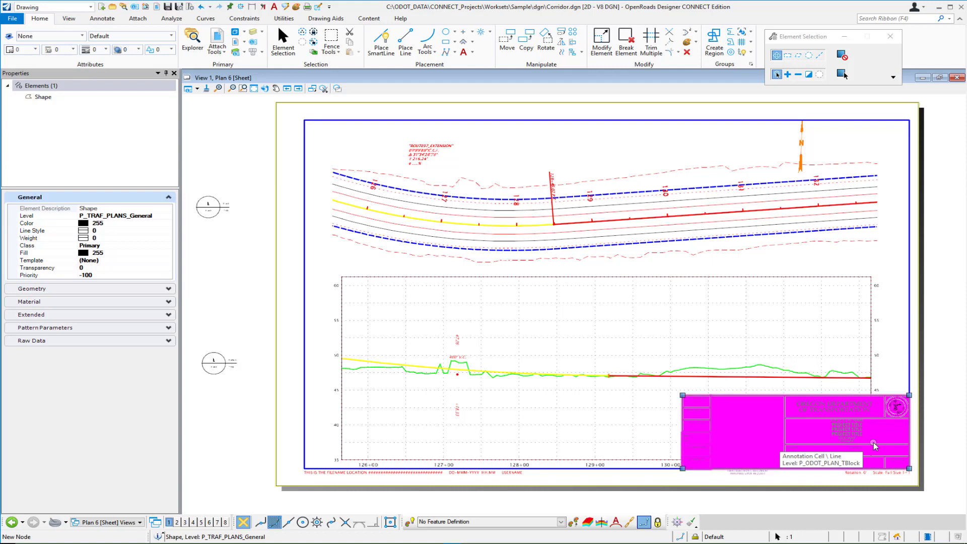
- Reselect the title block mask shape to confirm its -100 priority, then clear the selection
click(946, 299)
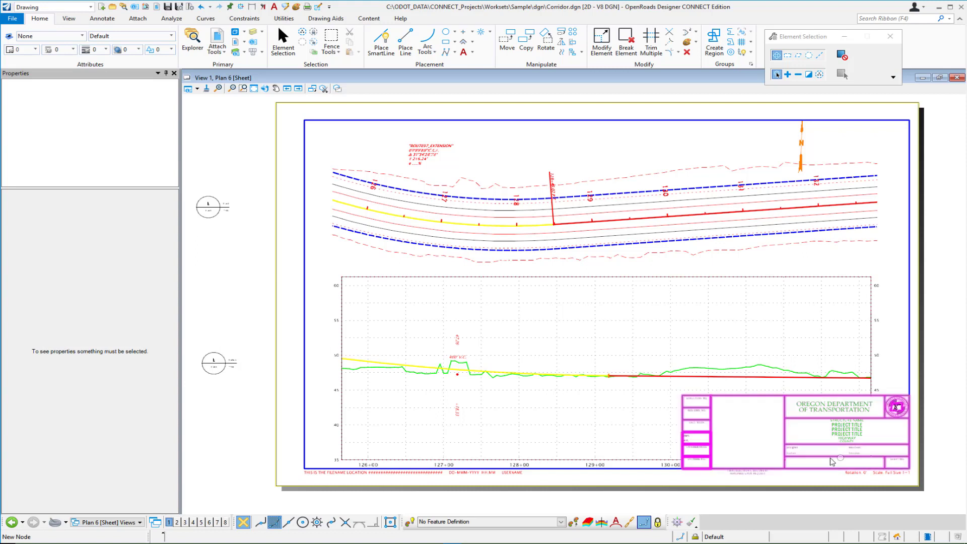
click(899, 422)
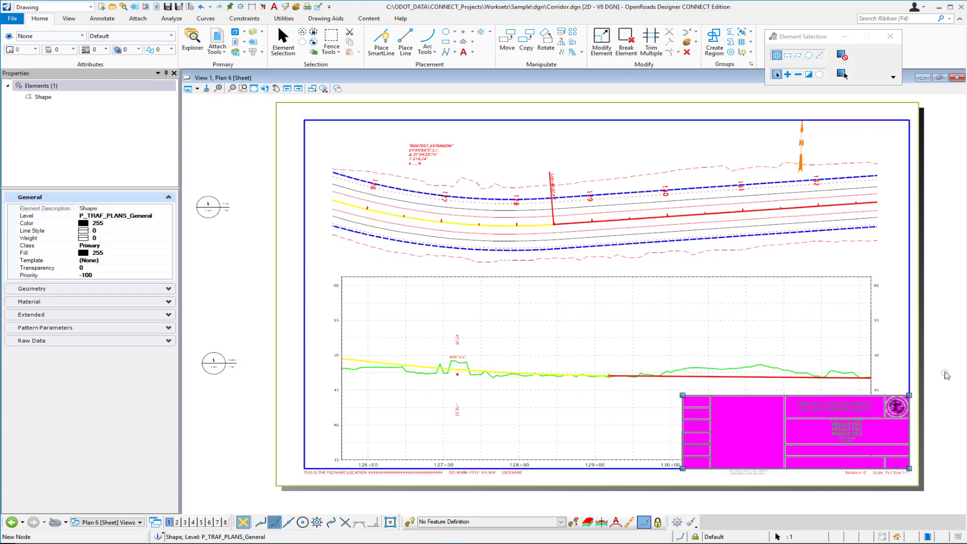
click(939, 379)
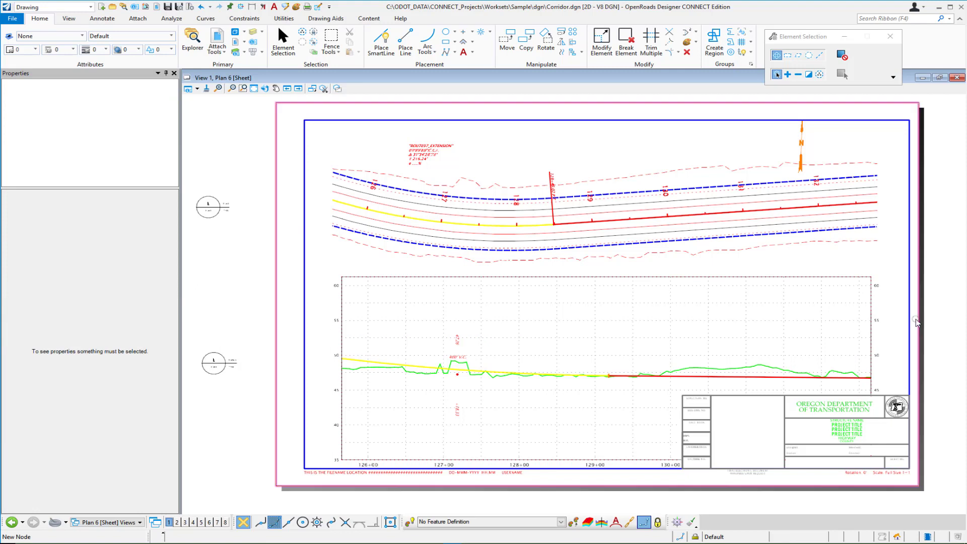
click(735, 431)
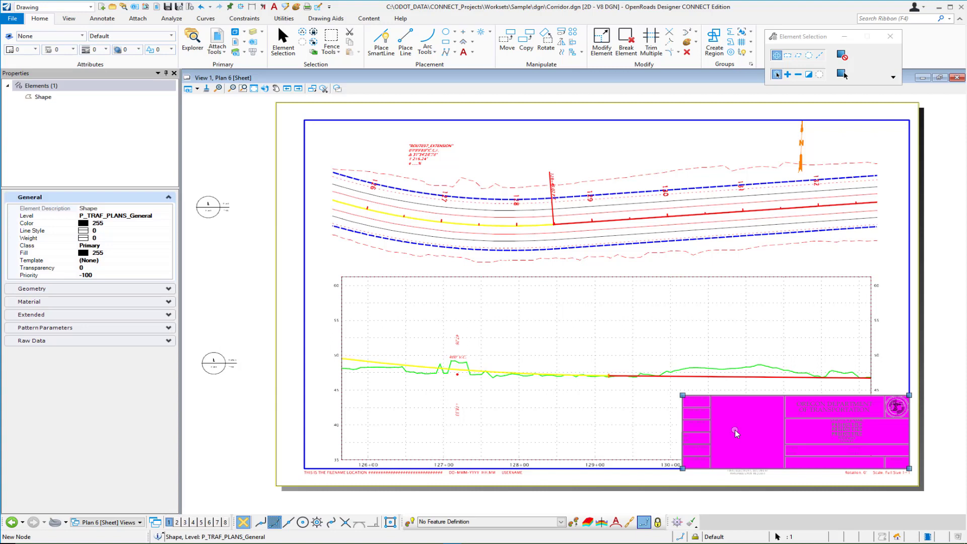
click(939, 398)
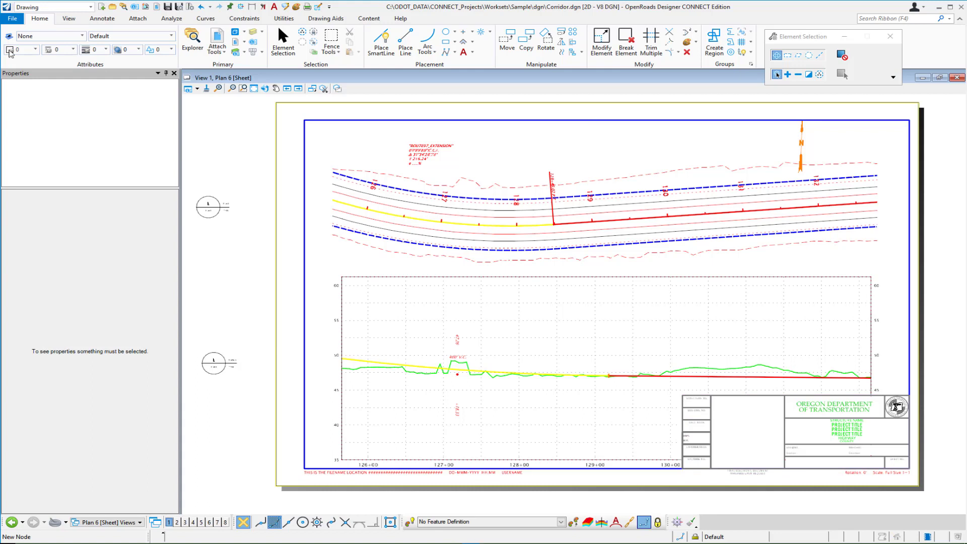
- Open ODOT_Title Block.dgn from the File menu's recent files list
click(16, 21)
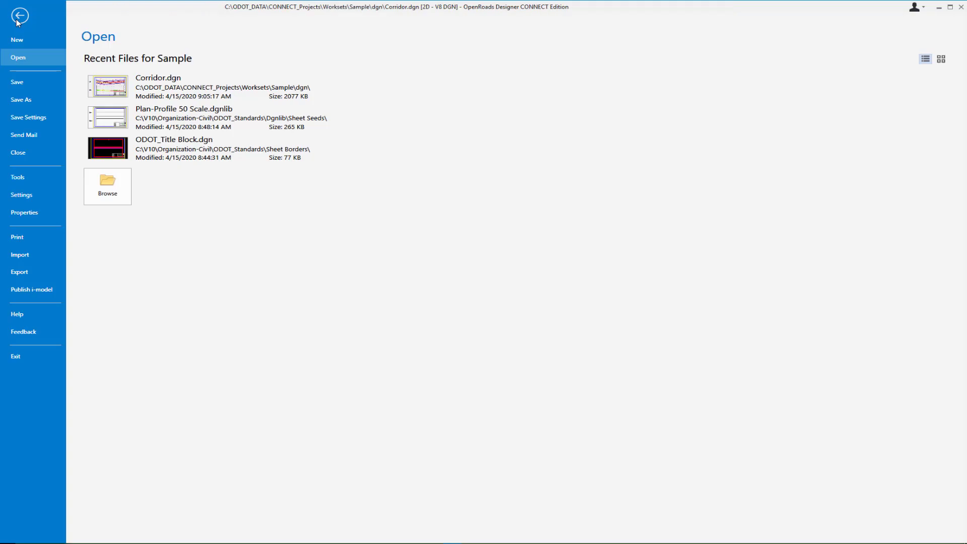
click(17, 22)
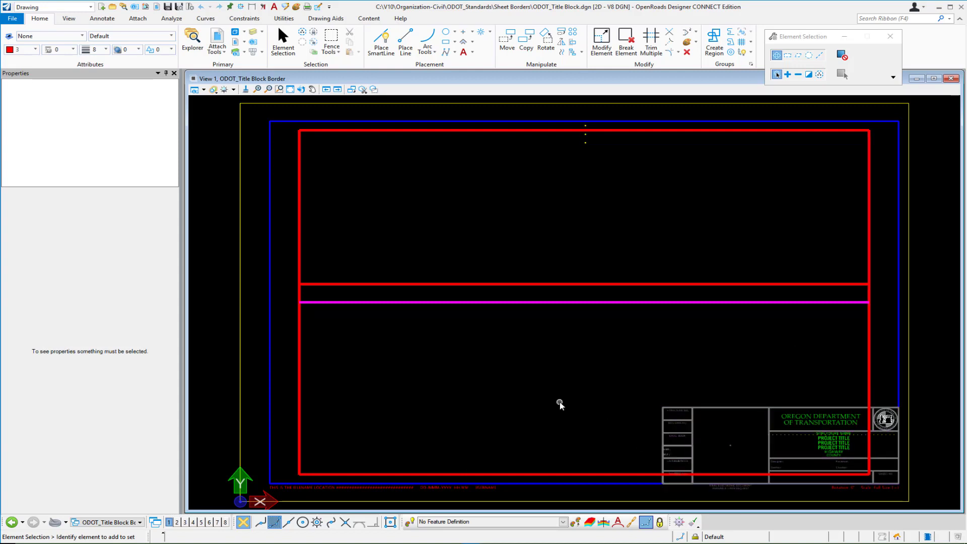
- Turn off the level of the red border lines using Turn Level Off by Element
right_click(702, 361)
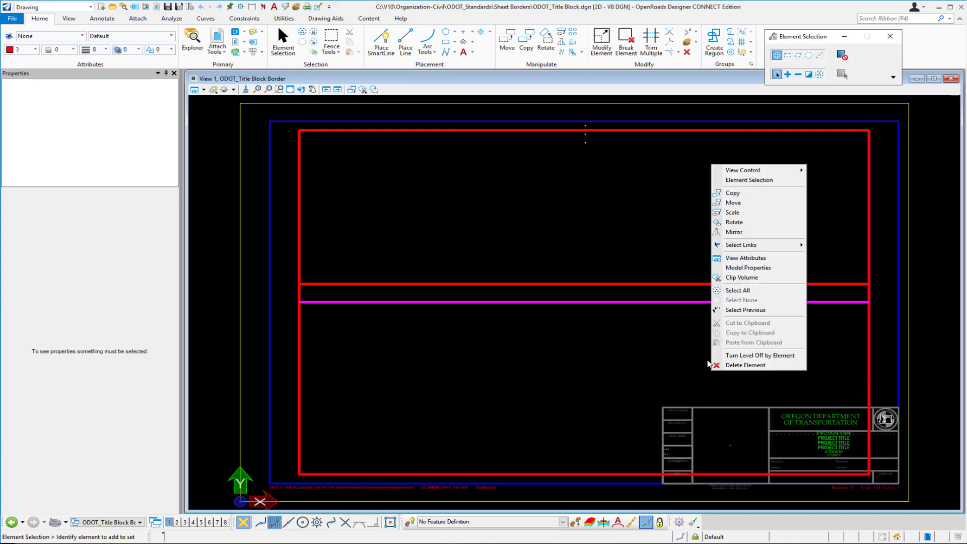
click(741, 356)
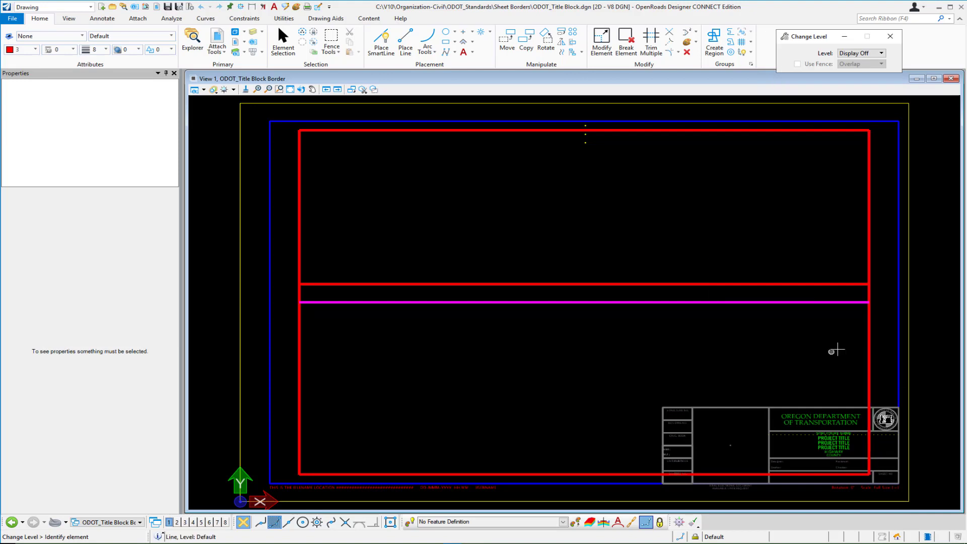
click(868, 343)
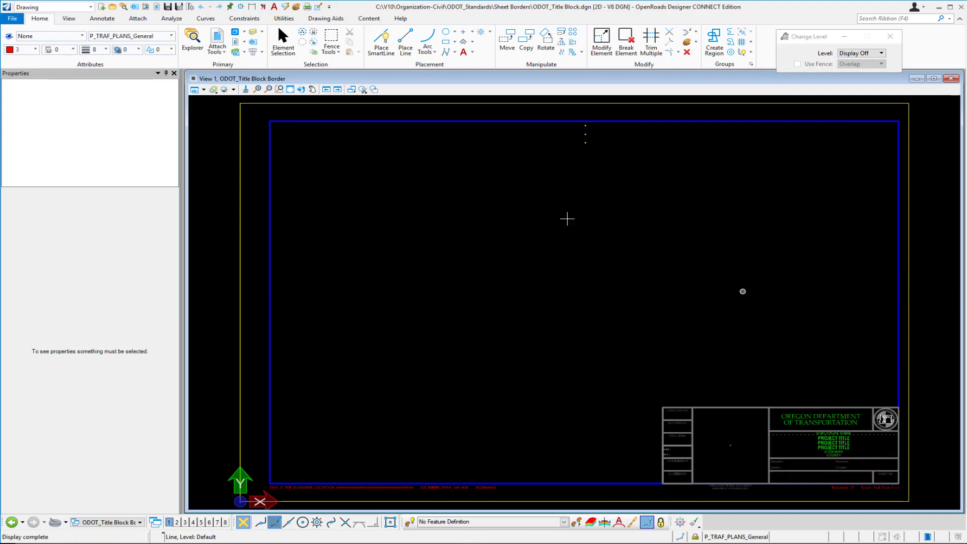
- Select the title block mask shape and check its colour 255 and priority -100
click(282, 41)
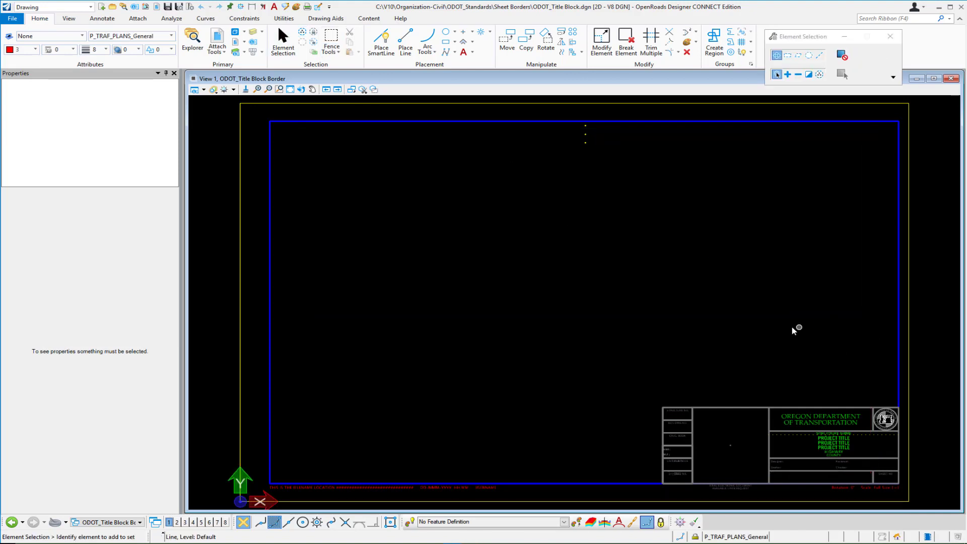
click(712, 420)
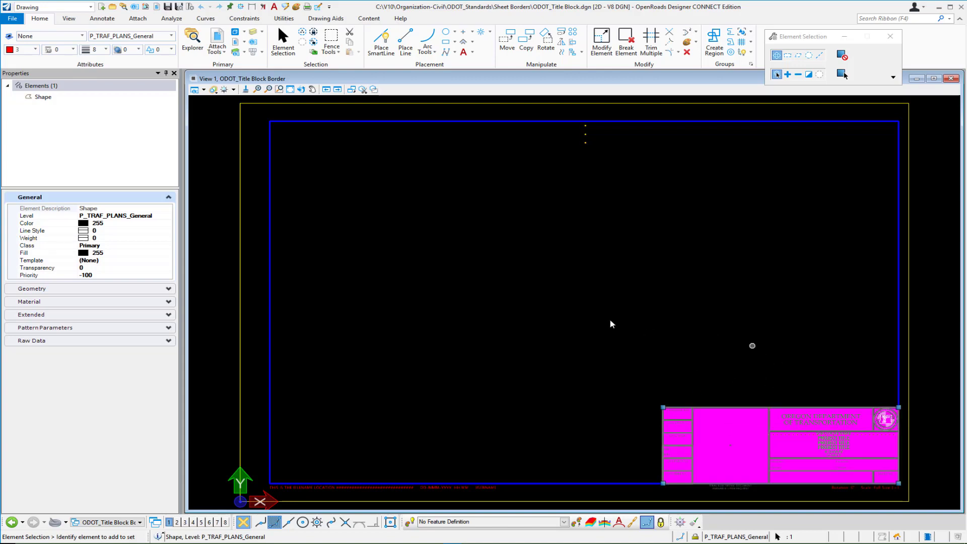
click(110, 223)
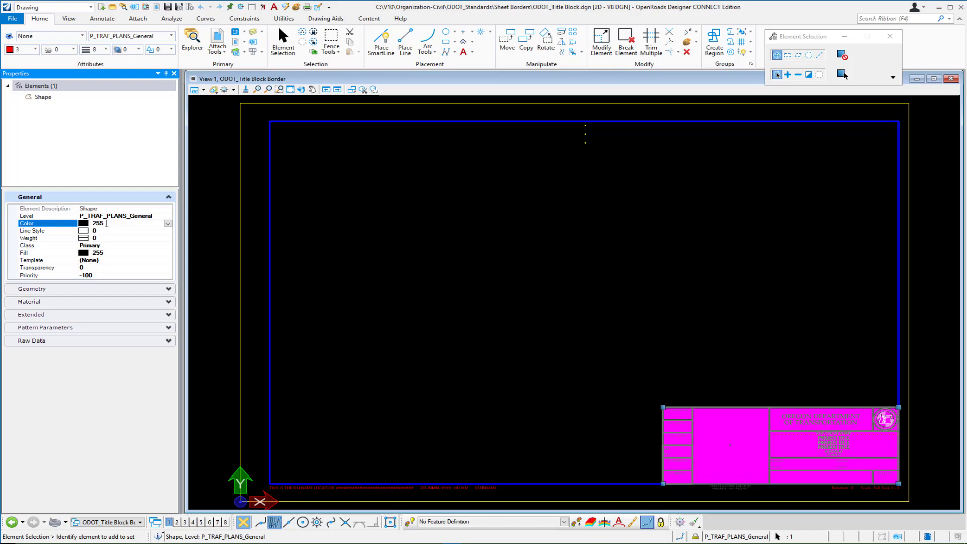
click(100, 275)
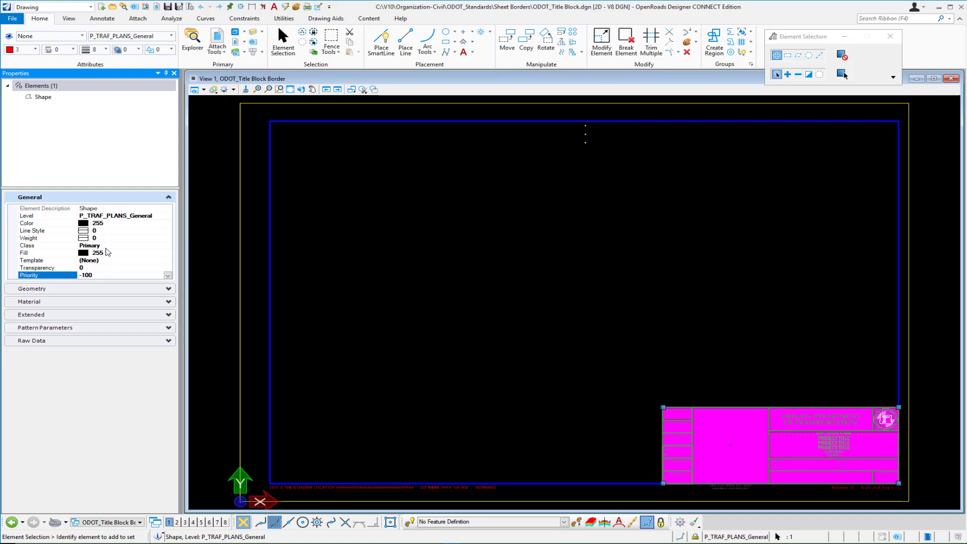
- Uncheck Priority in the Attributes group's context menu
right_click(148, 63)
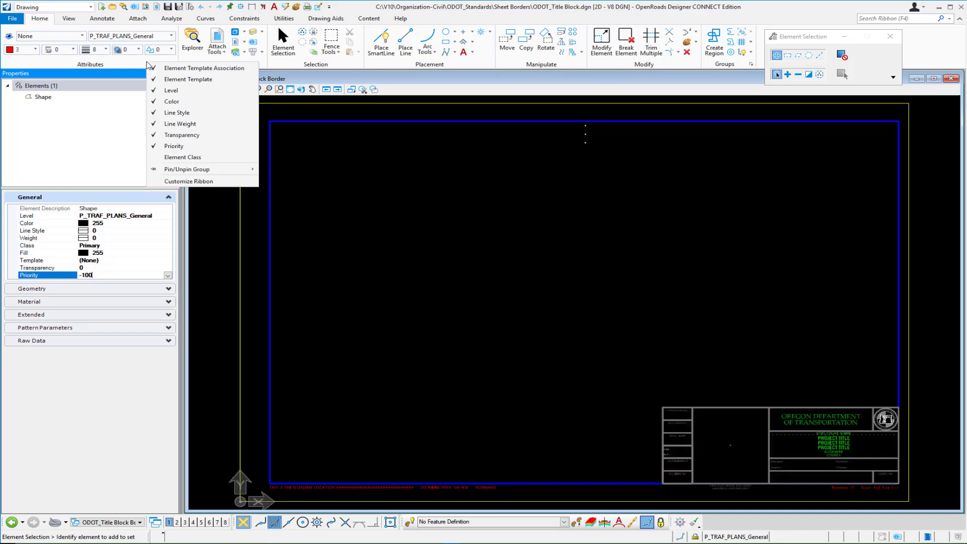
click(174, 146)
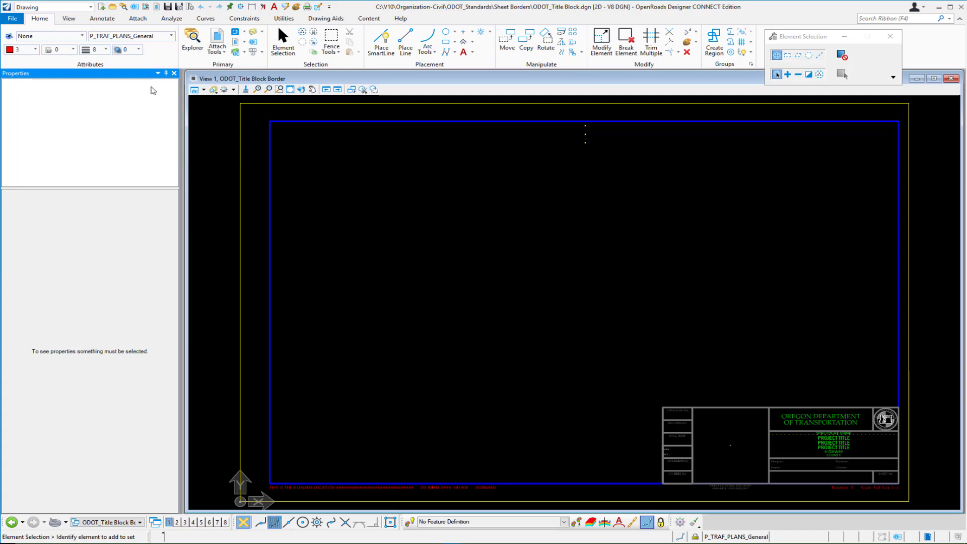
right_click(136, 61)
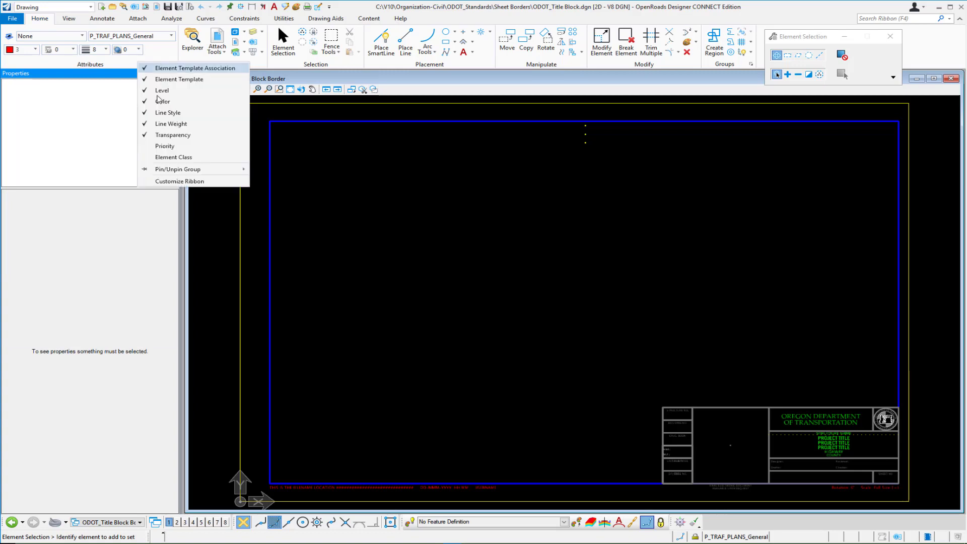
click(169, 146)
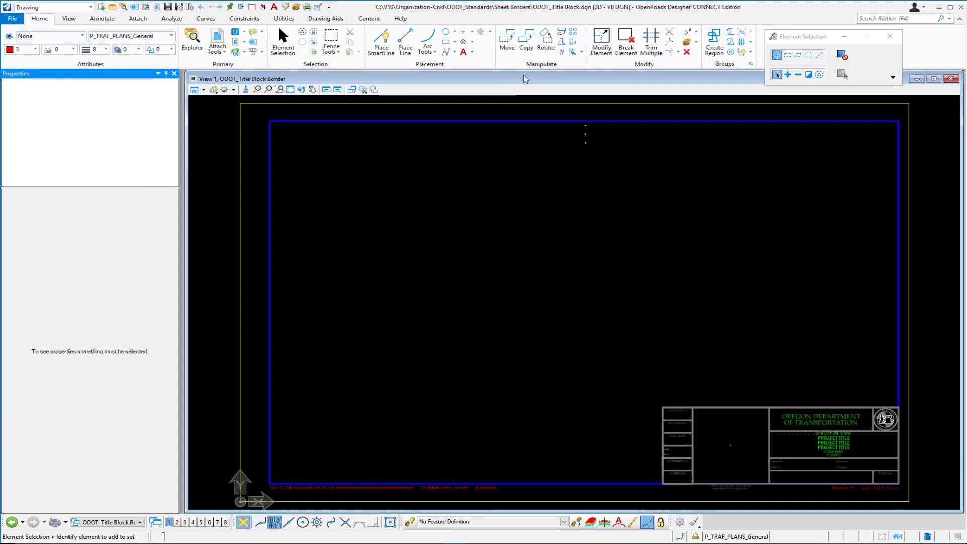
- Set Place Block to an Opaque fill in BG colour, then return to Element Selection
click(445, 41)
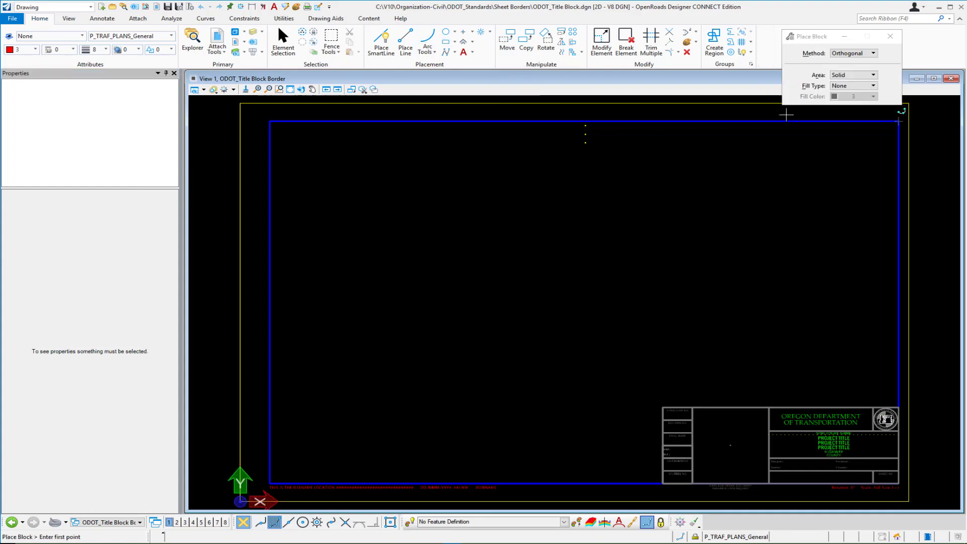
click(850, 86)
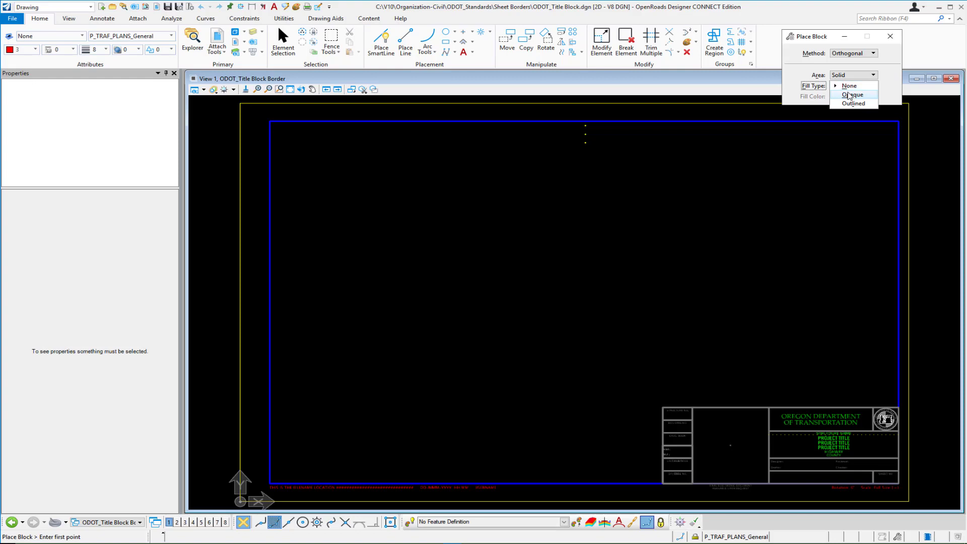
click(850, 96)
click(853, 97)
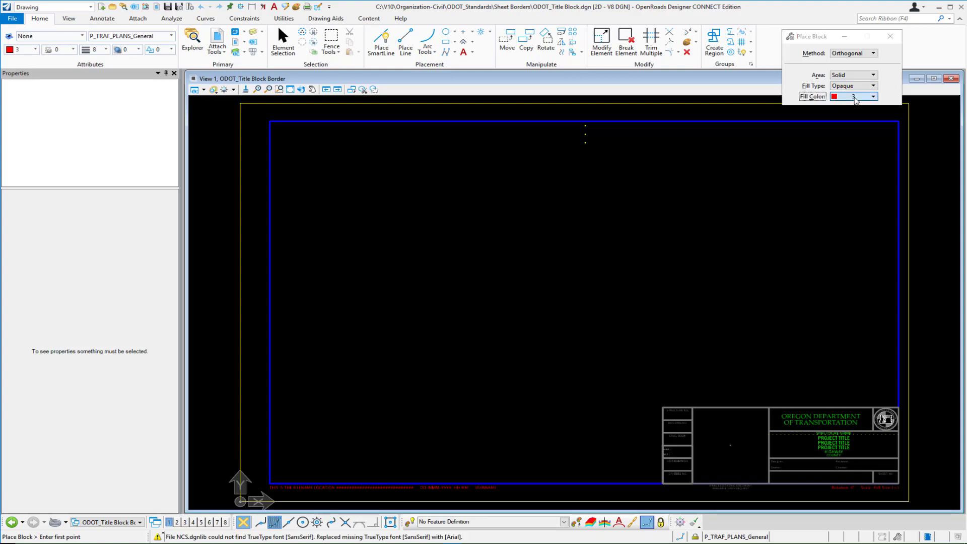
click(862, 246)
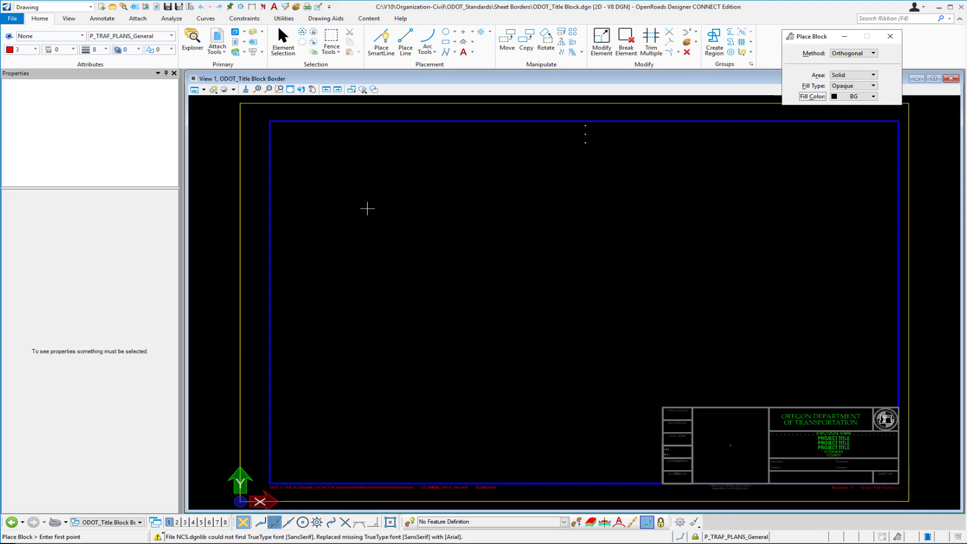
click(296, 7)
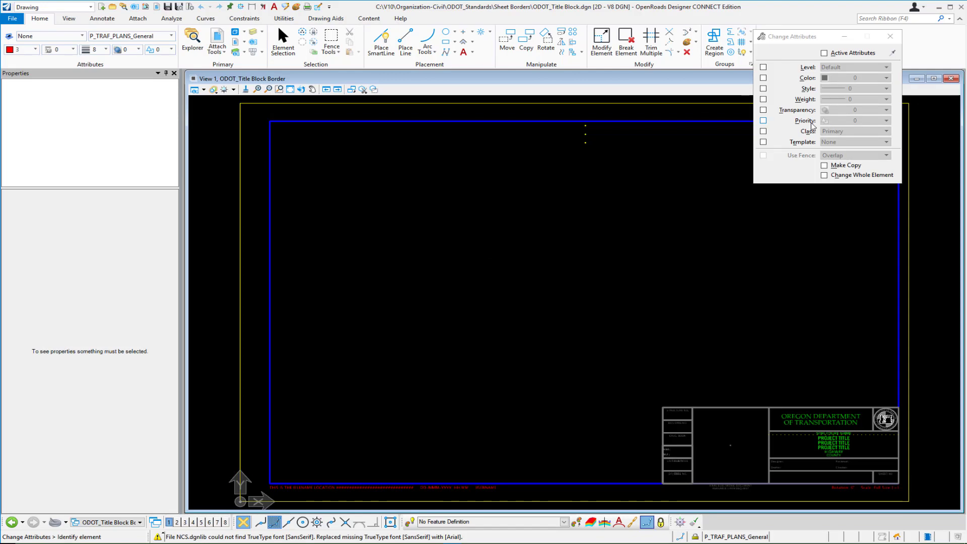
key(Escape)
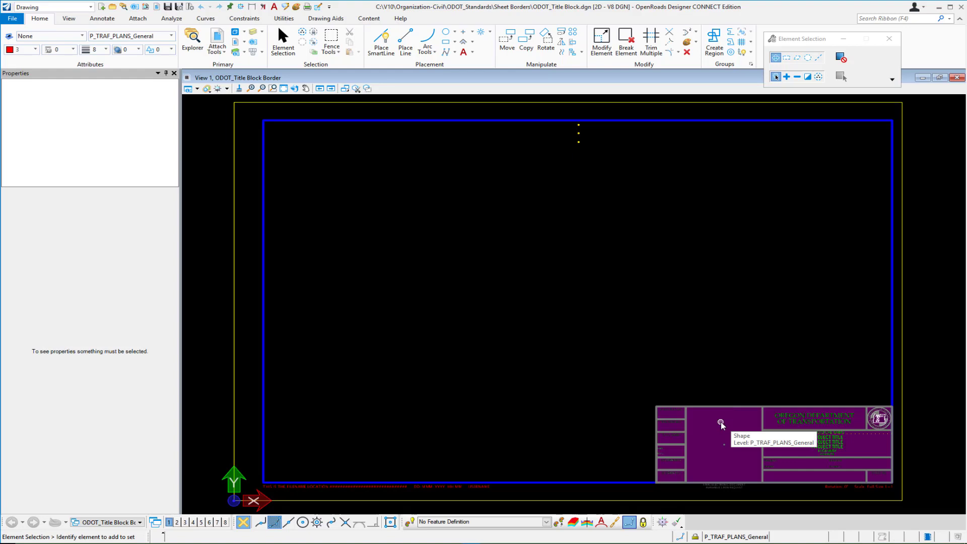
- Save settings from the quick-access toolbar and show the File tab's recent files
click(198, 91)
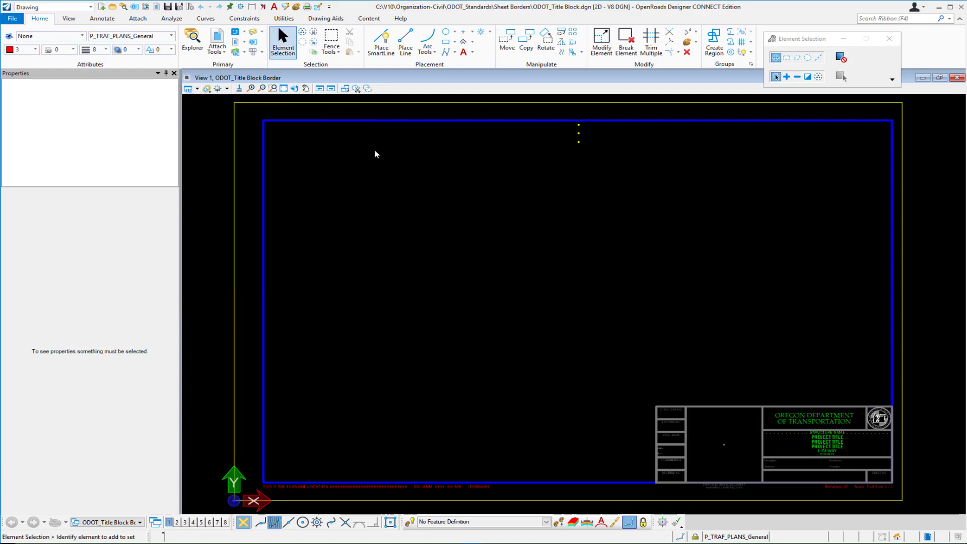
click(178, 7)
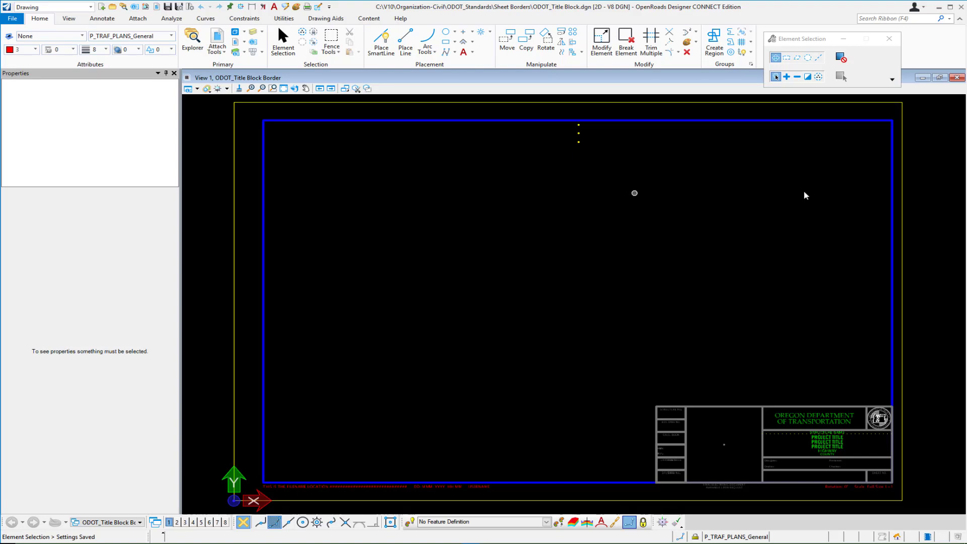
click(14, 19)
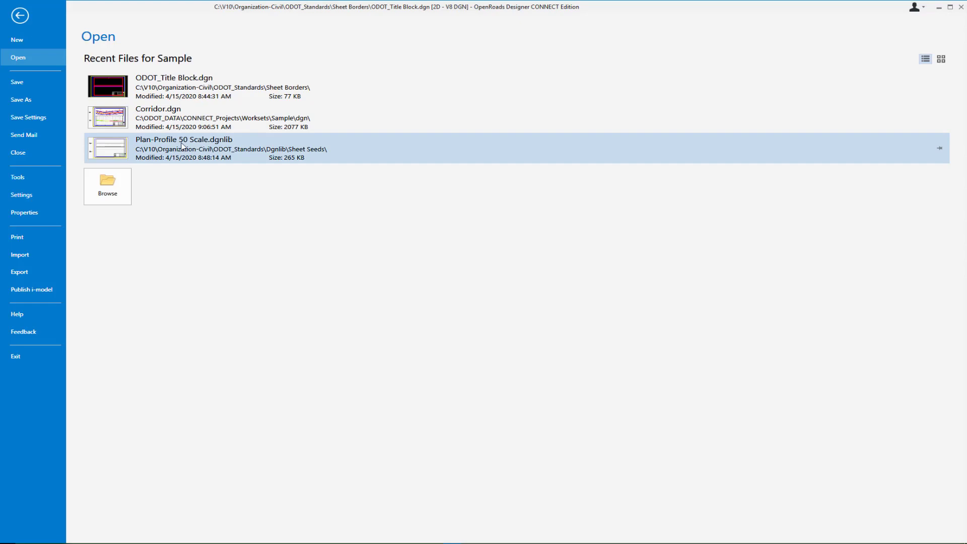
- Open Plan-Profile 50 Scale.dgnlib and show its References dialog
click(182, 146)
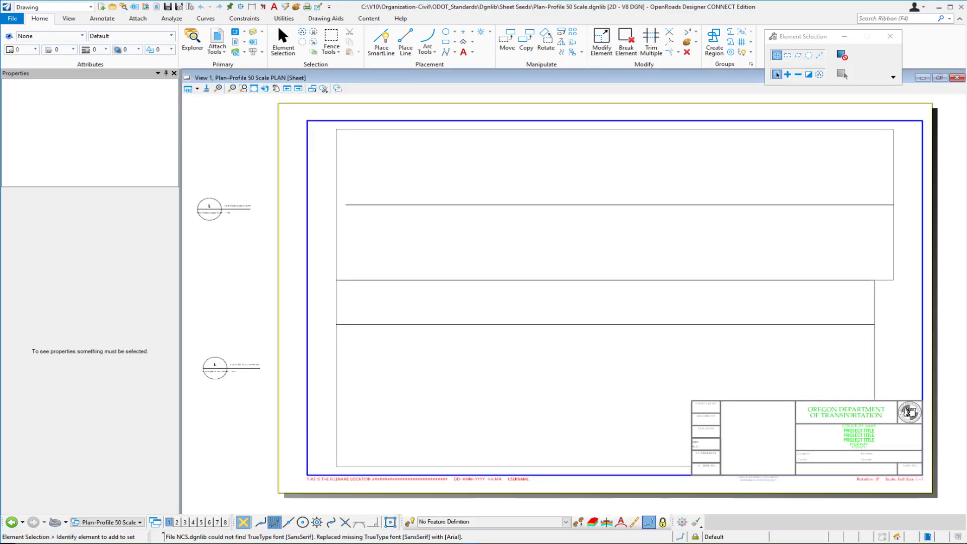
click(217, 41)
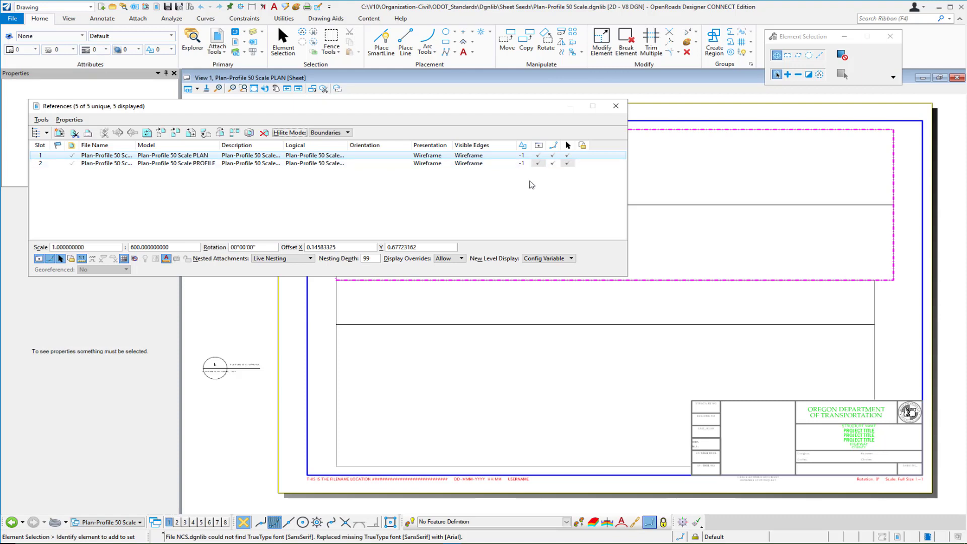
- Confirm the PROFILE and PLAN attachments both sit at priority -1, then close References
click(302, 164)
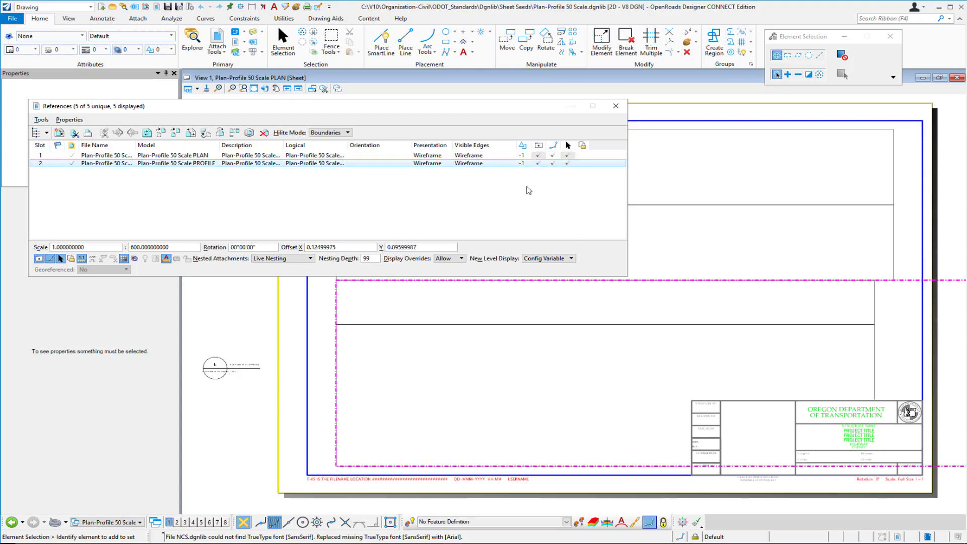
click(516, 156)
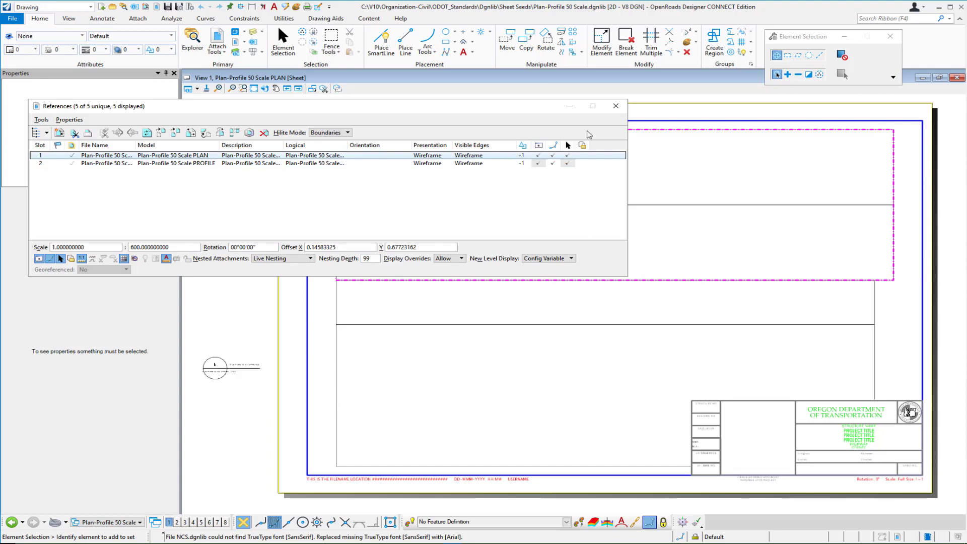
click(616, 106)
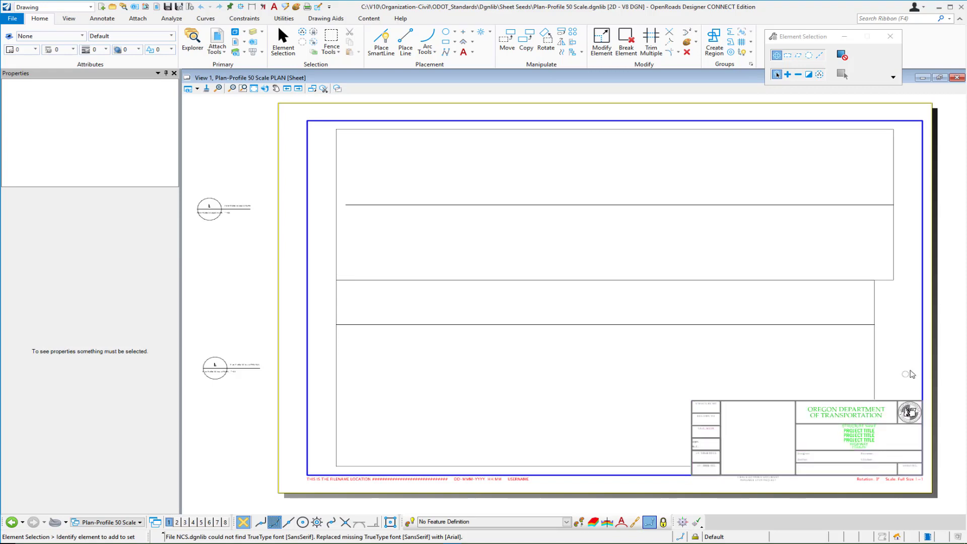
click(763, 420)
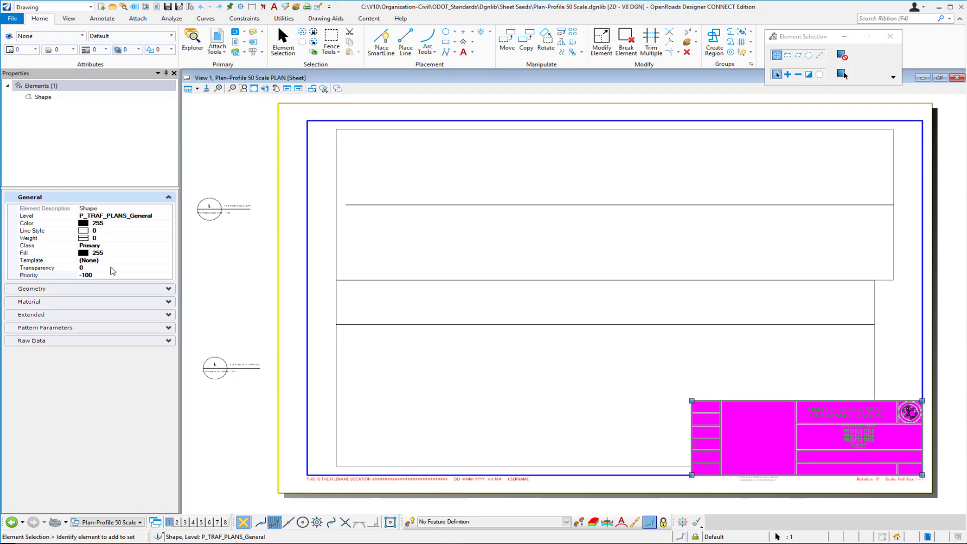
click(944, 326)
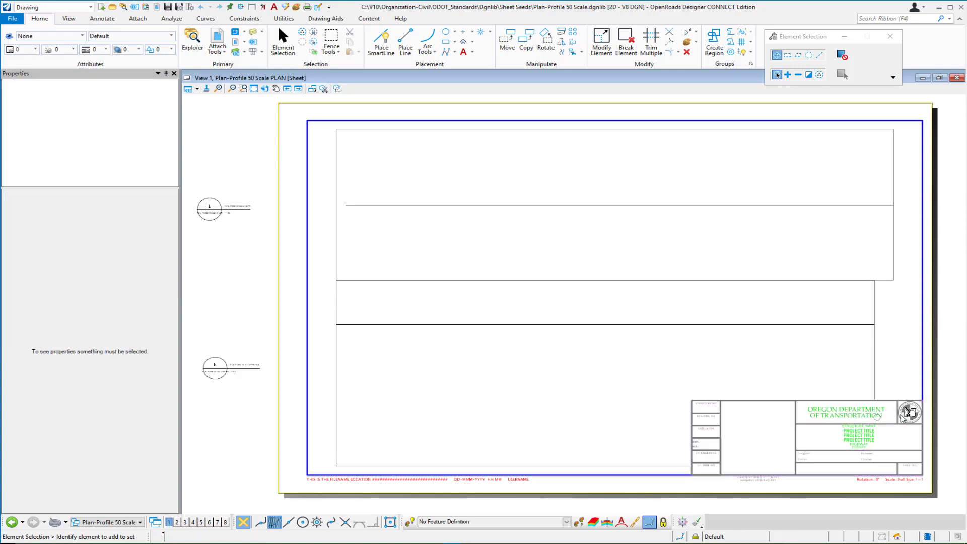
click(781, 436)
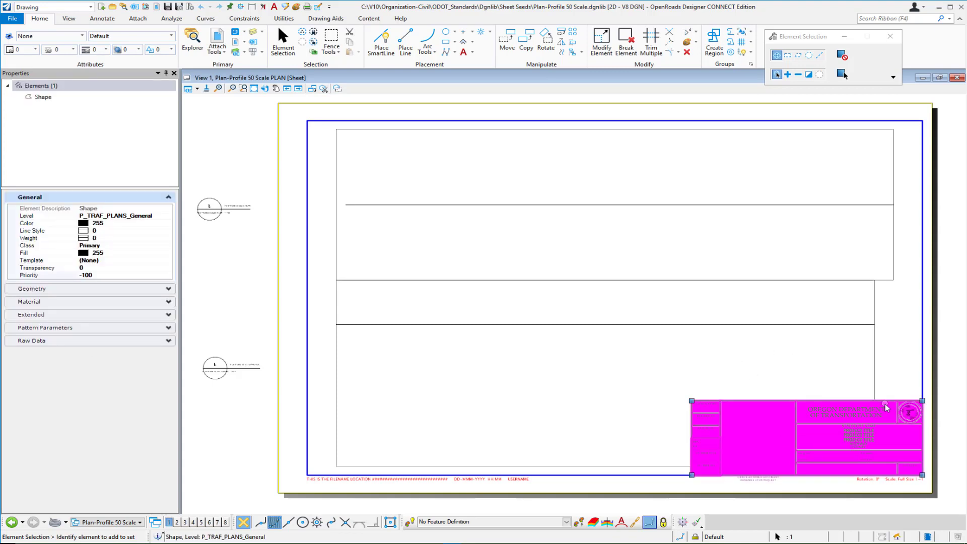
click(939, 398)
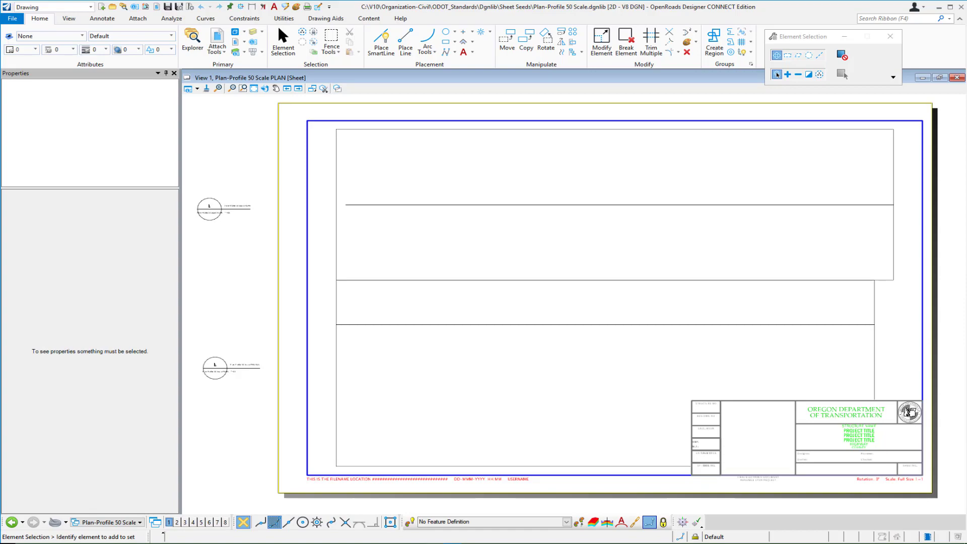
- Switch to UltraEdit to view ODOT_Standards.cfg's MS_REF_DEFAULTSETTINGS line with Priority=-1
key(alt+Tab)
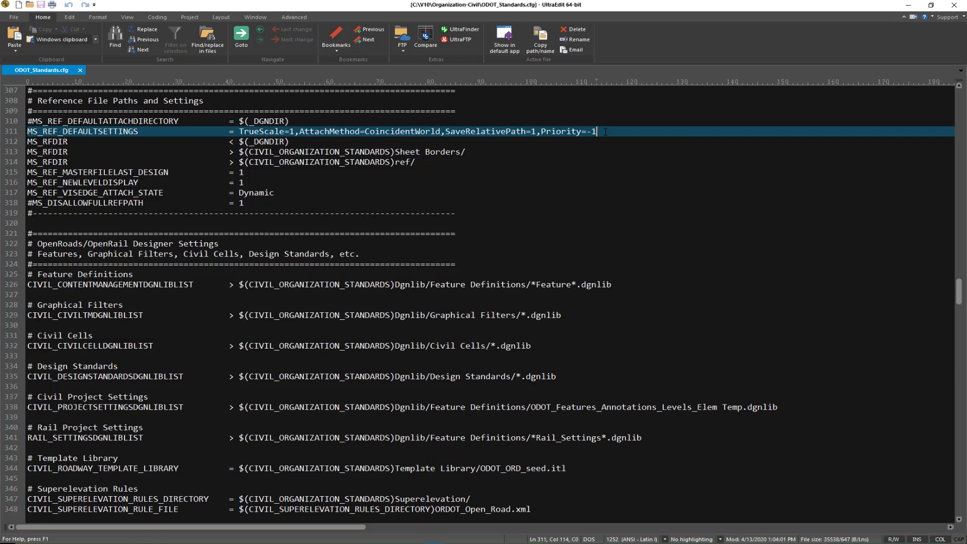
- Return to OpenRoads Designer and open Corridor.dgn from the Recent Files list
key(alt+Tab)
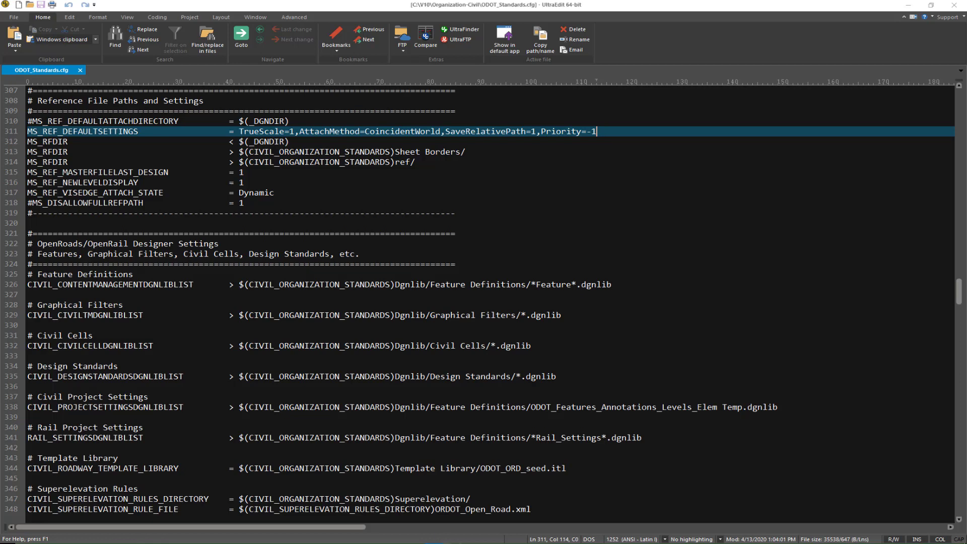
click(11, 19)
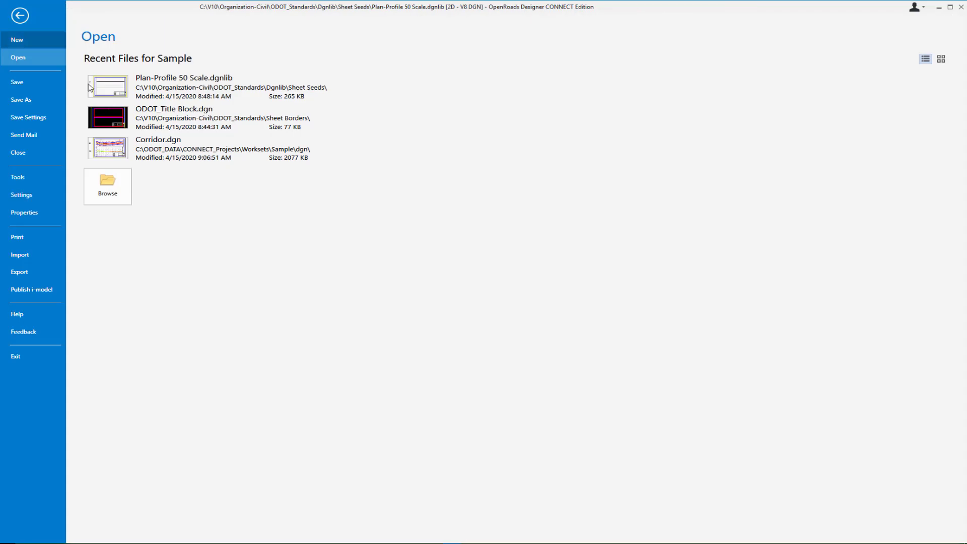
key(Escape)
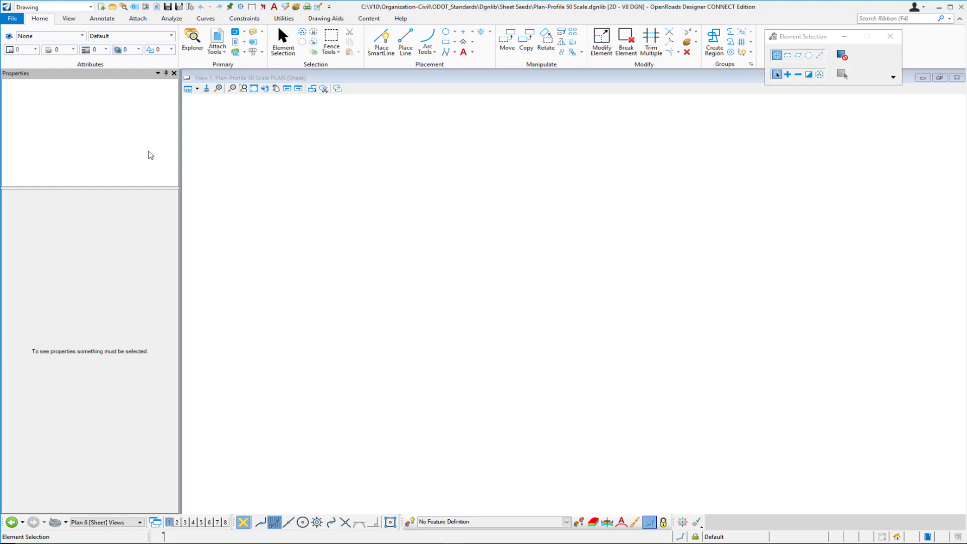